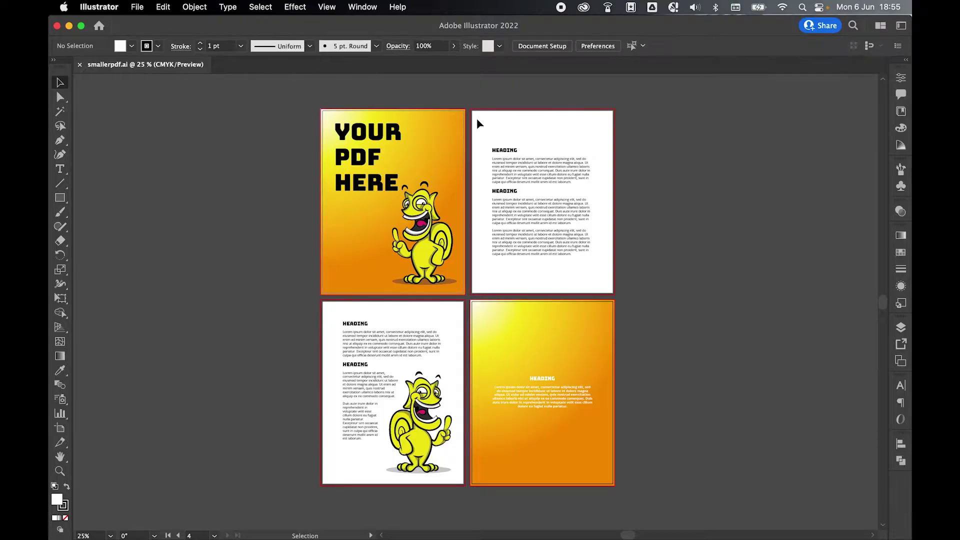
Check the document colour mode and keep it as CMYK.
click(137, 7)
mouse_move(200, 328)
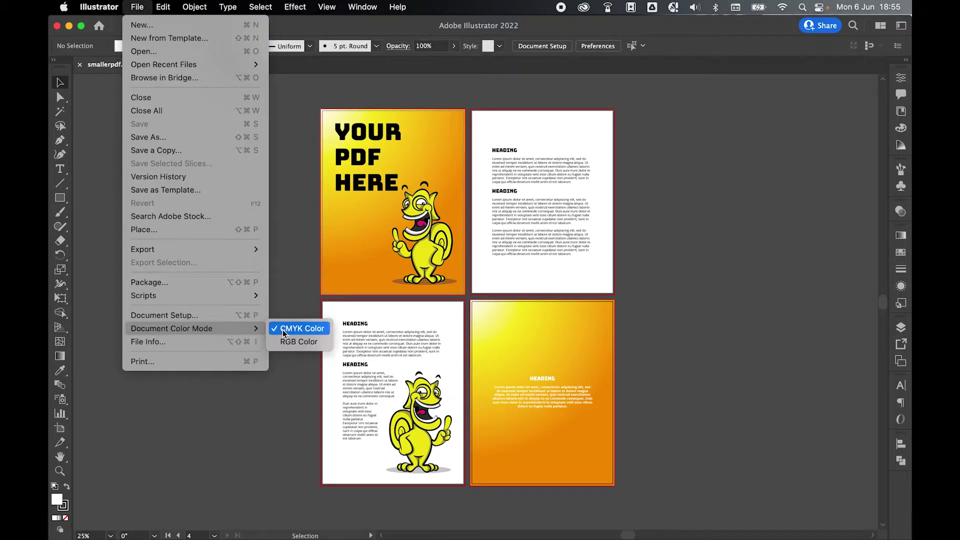
click(283, 332)
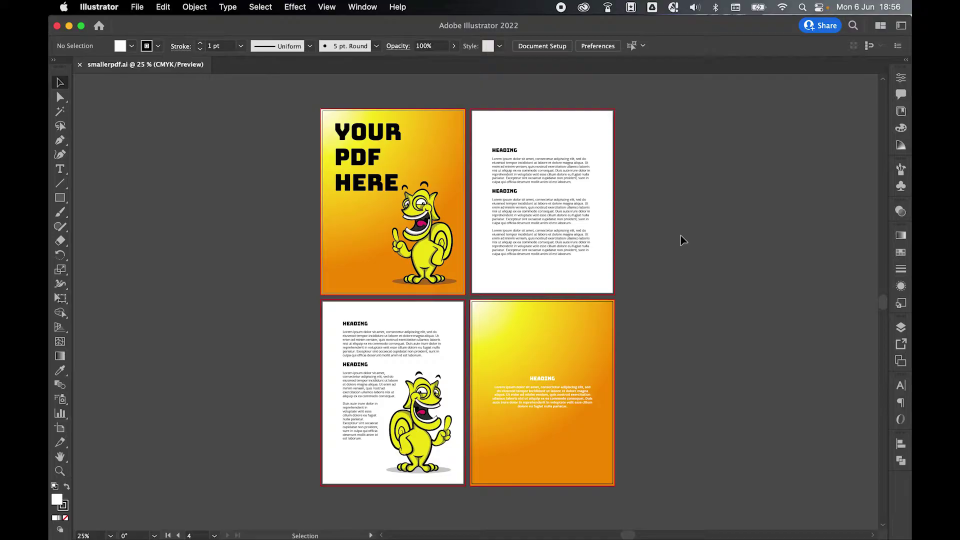
Save a copy in Adobe PDF format, appending _reduced to name it smallerpdf_reduced.pdf.
click(137, 7)
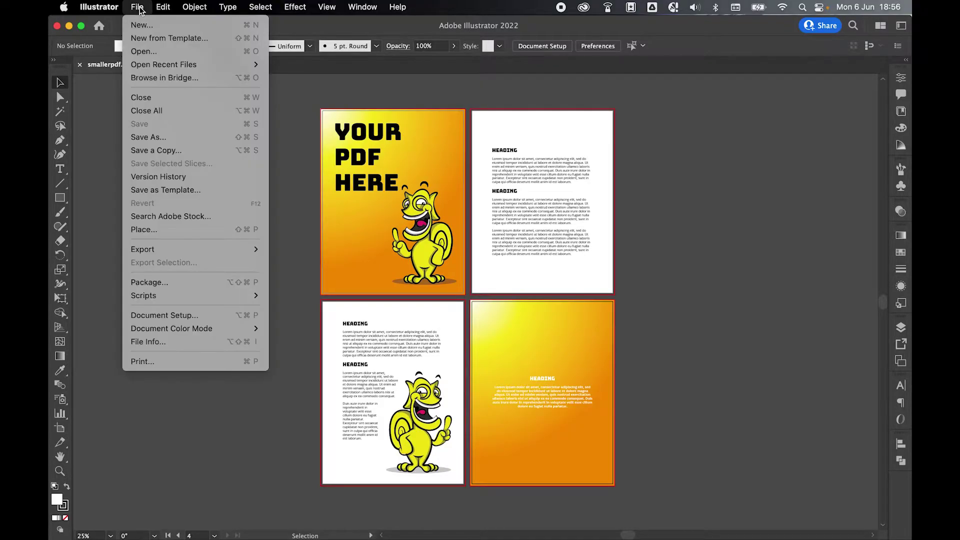
click(157, 139)
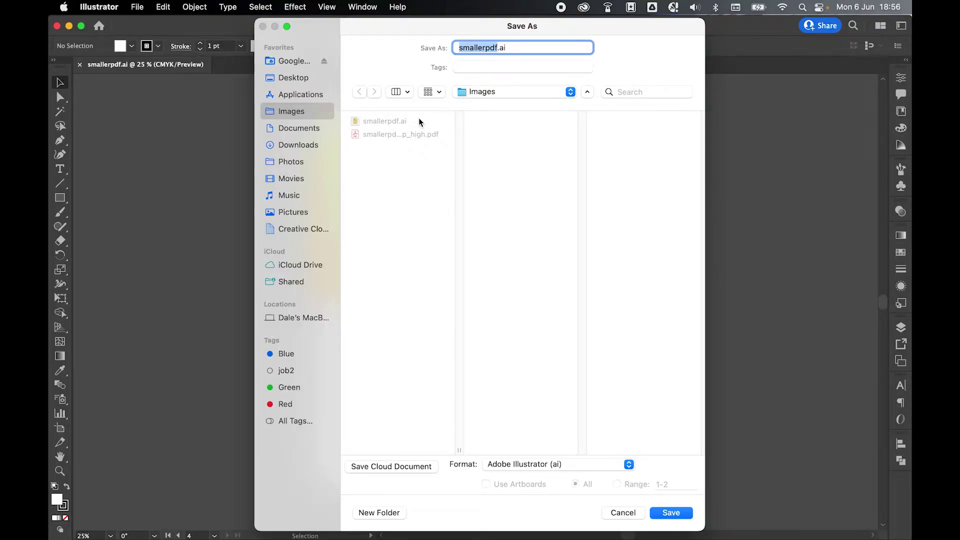
click(510, 466)
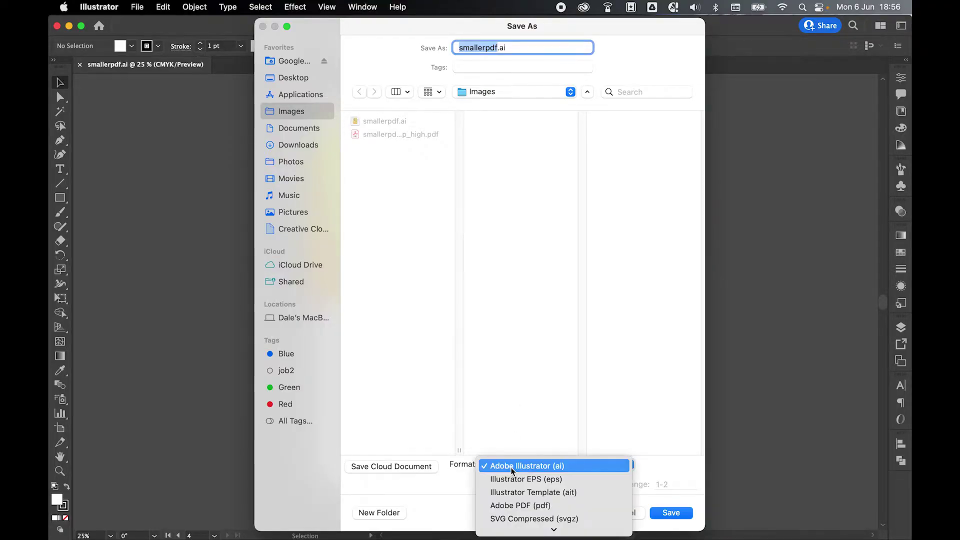
click(511, 505)
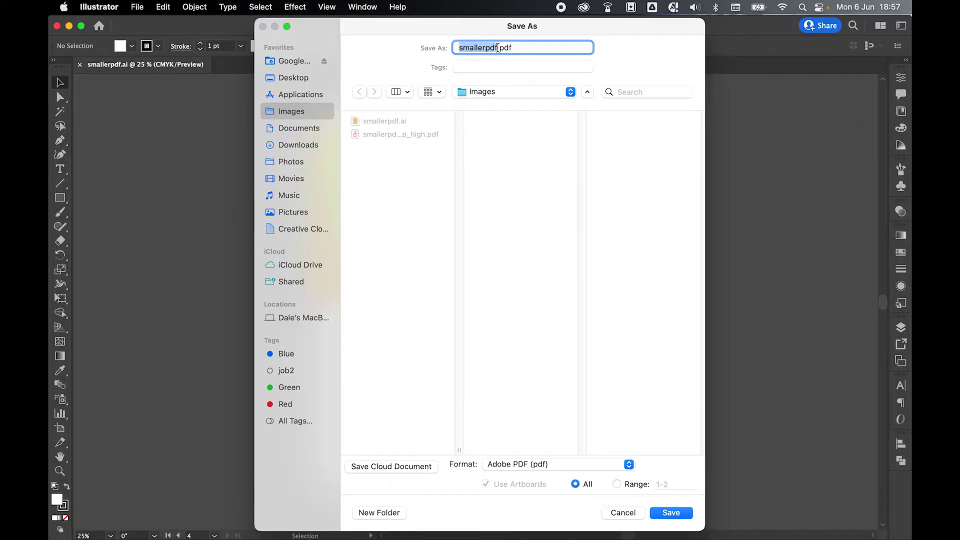
key(Right)
text(_reduced)
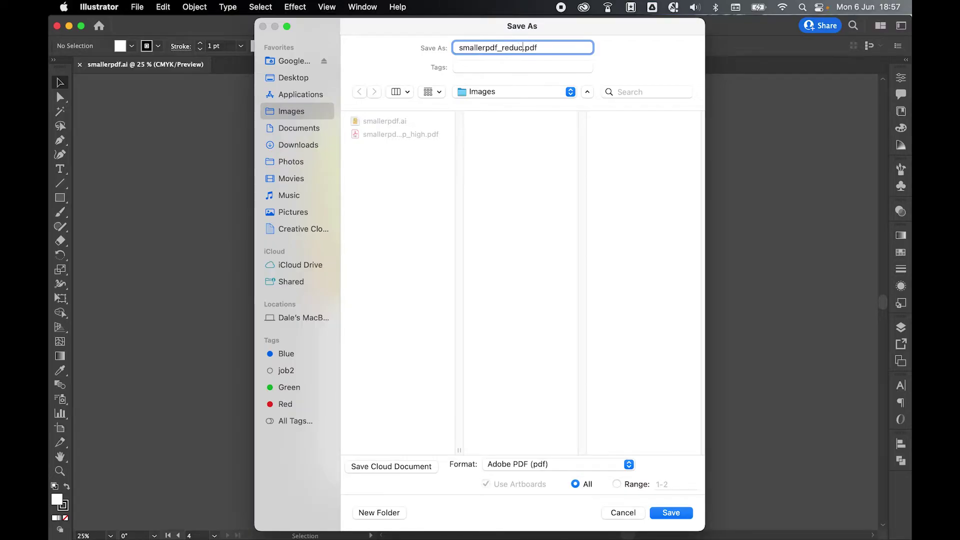
click(668, 513)
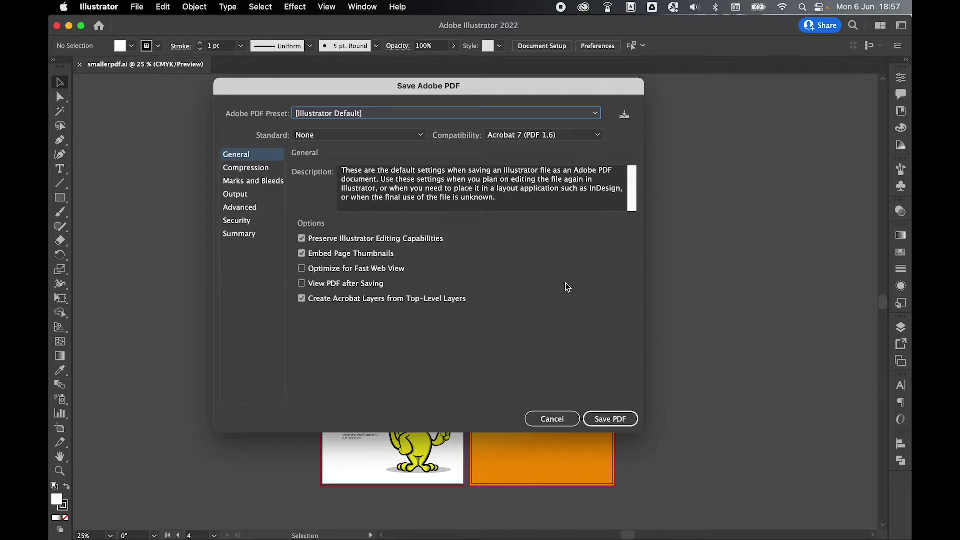
Turn off Preserve Illustrator Editing Capabilities and turn on Optimize for Fast Web View.
click(302, 240)
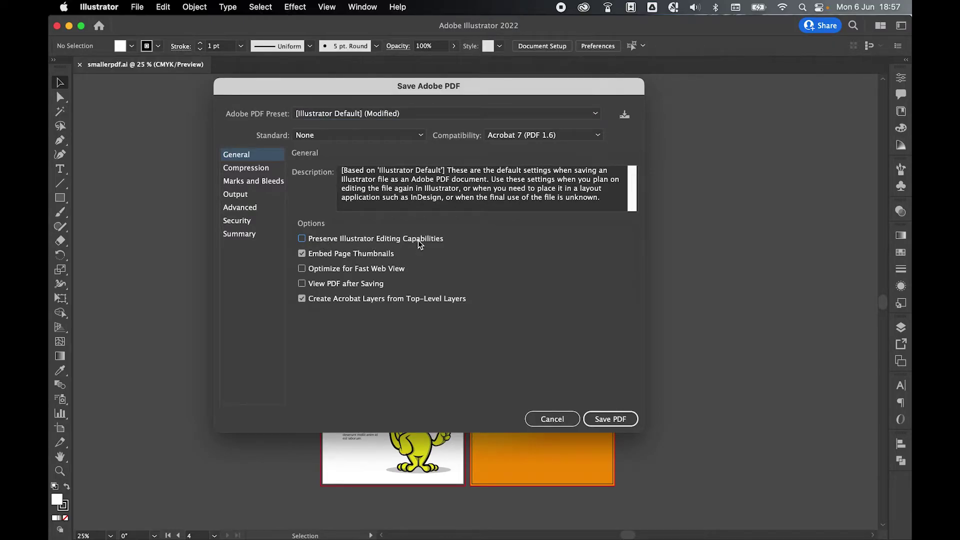
click(302, 270)
click(246, 169)
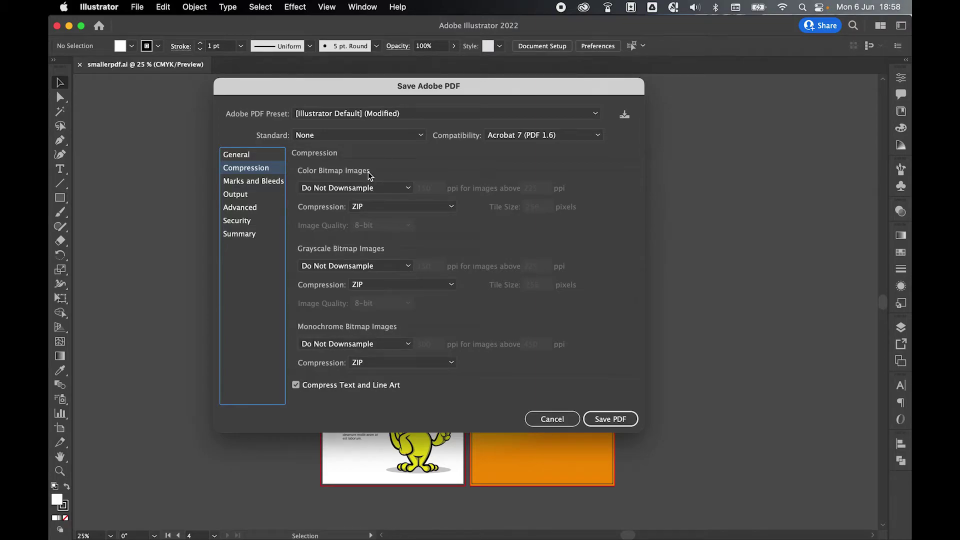
Set Average Downsampling of colour images to 300 ppi for images above 300 ppi.
click(383, 188)
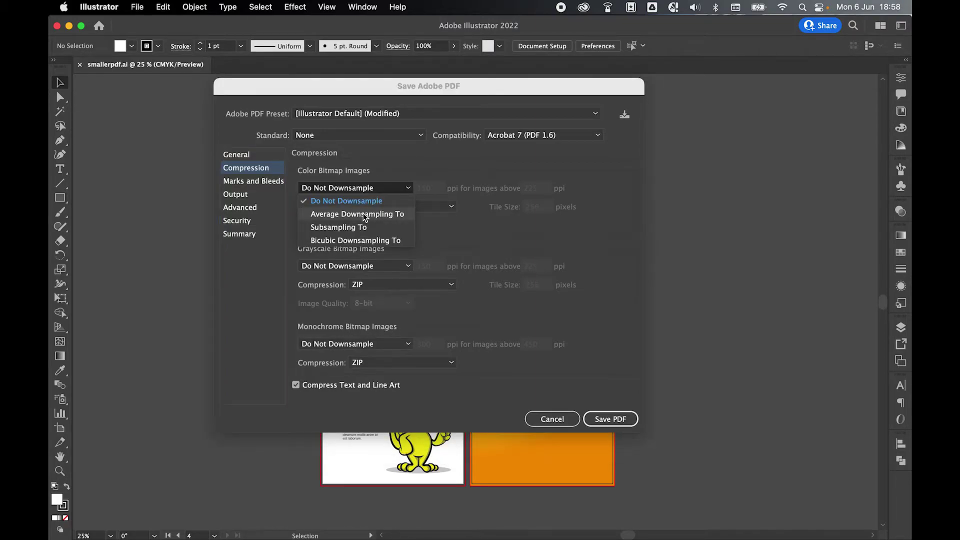
click(364, 216)
click(430, 189)
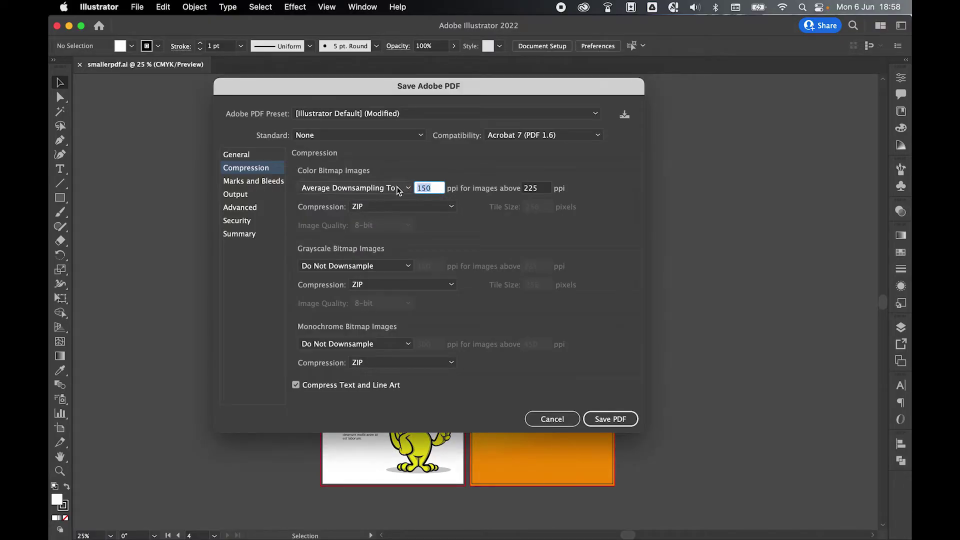
text(300)
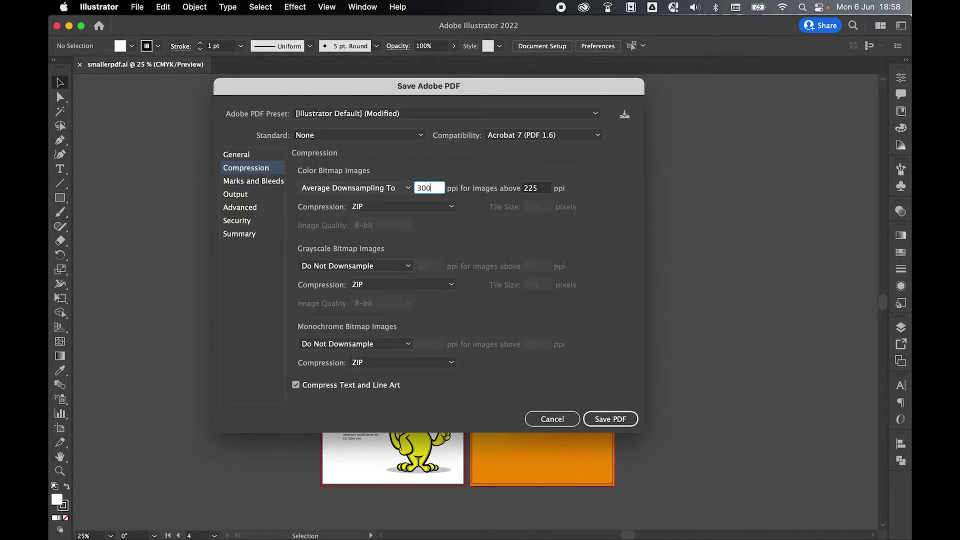
double_click(539, 188)
text(300)
Compress colour images with Automatic (JPEG) at Maximum image quality.
click(390, 207)
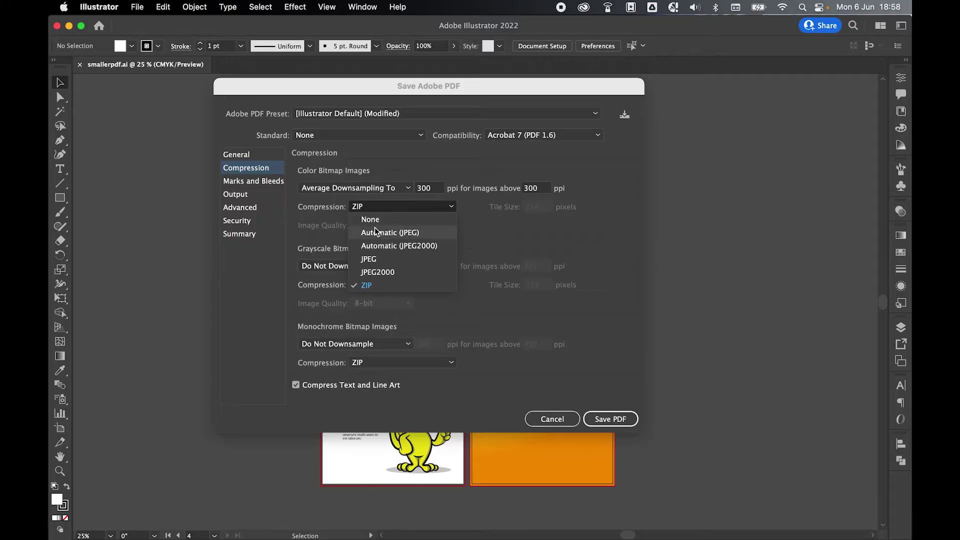
click(388, 232)
click(386, 228)
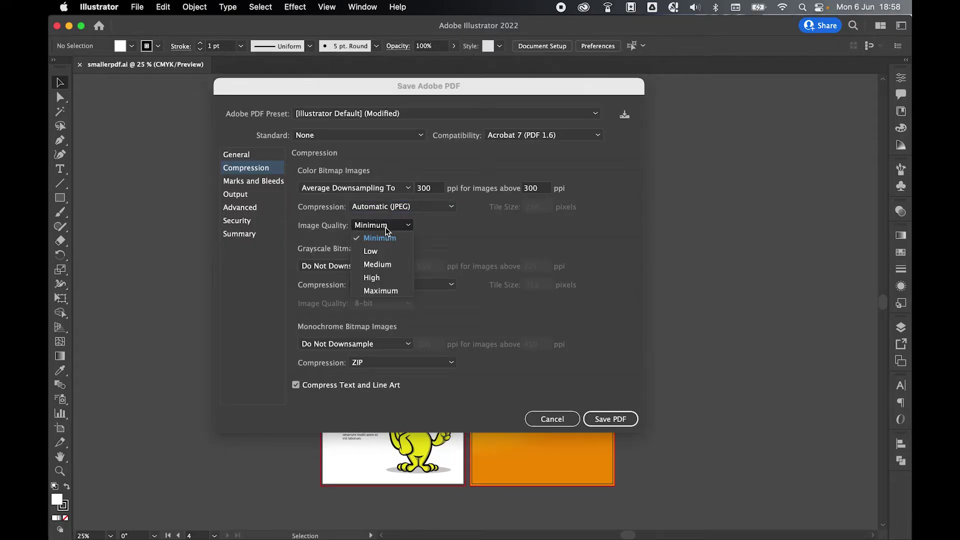
click(381, 292)
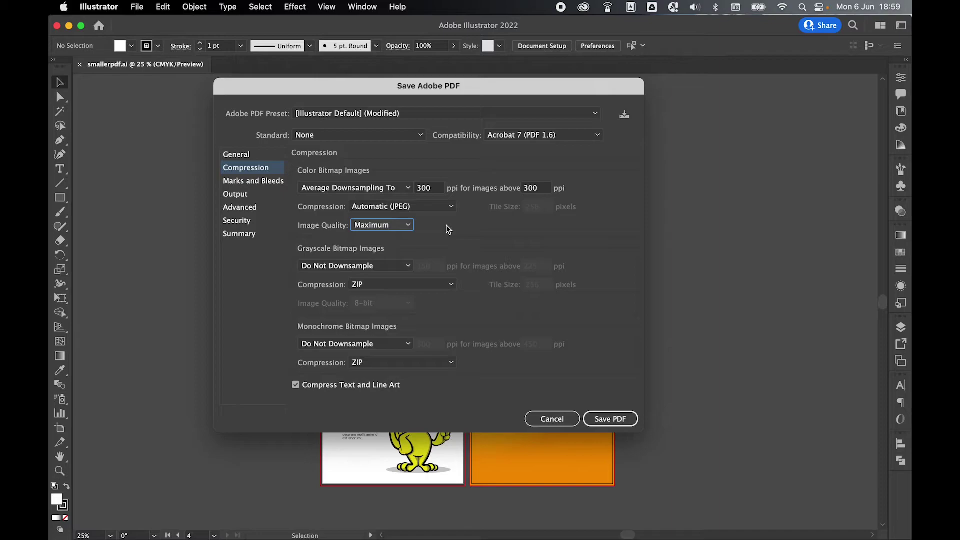
click(254, 181)
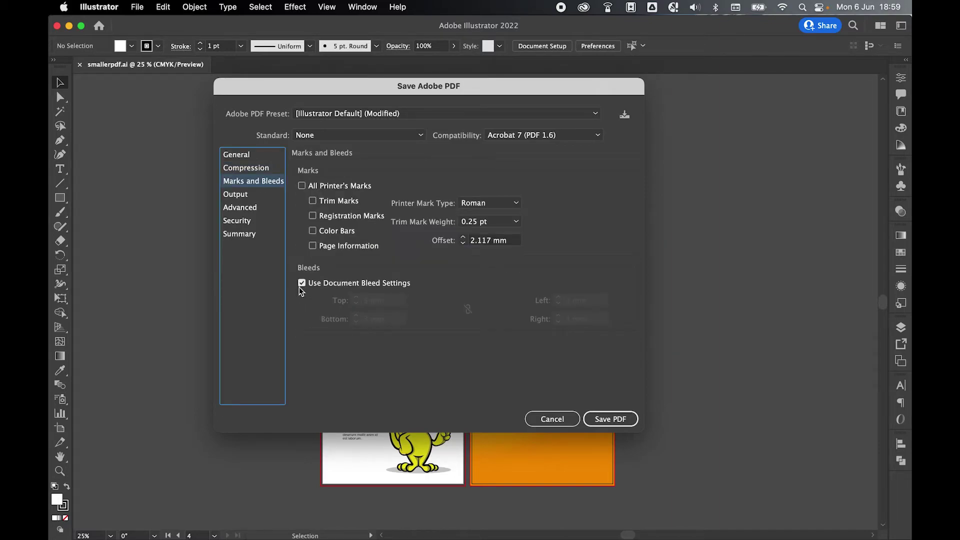
Enable Trim Marks, save the PDF, and accept the reduced-editing-capabilities warning.
key(Tab)
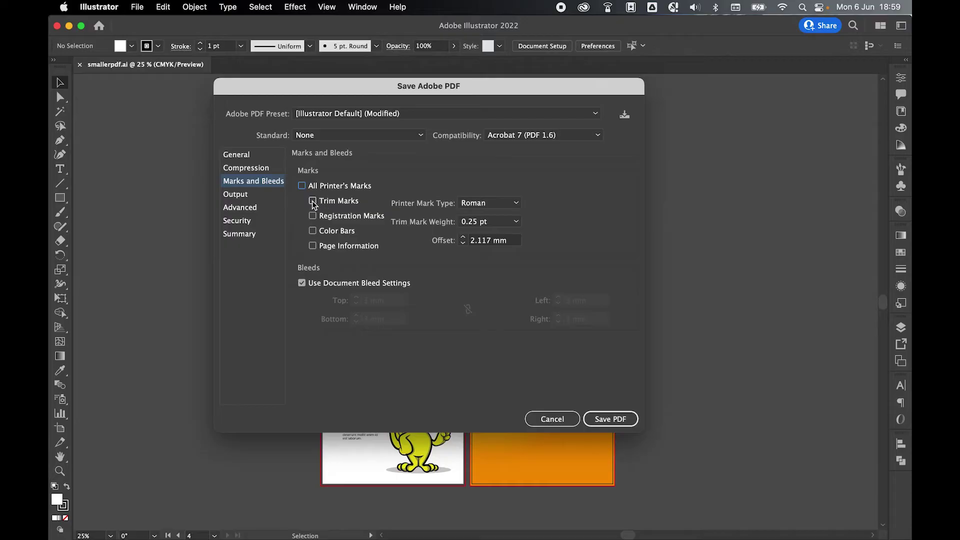
click(312, 201)
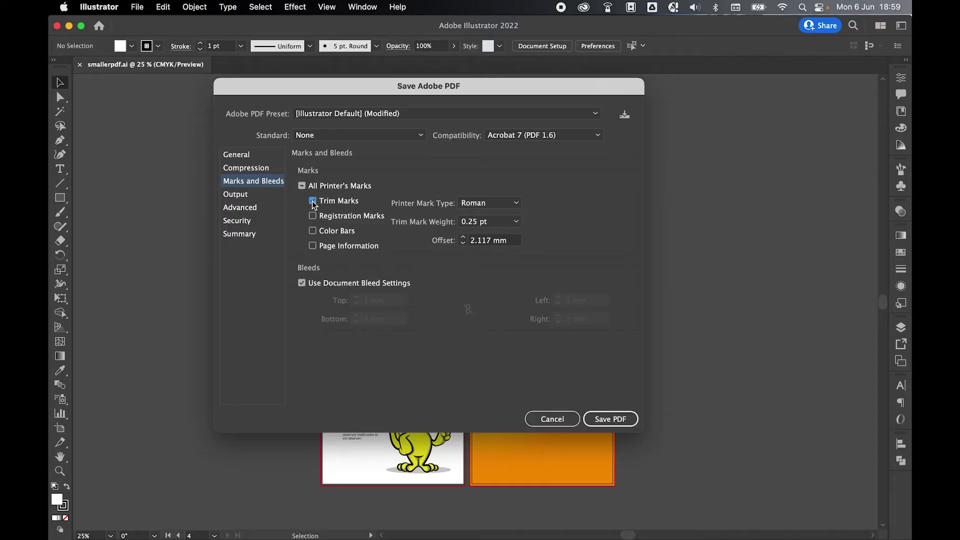
click(247, 235)
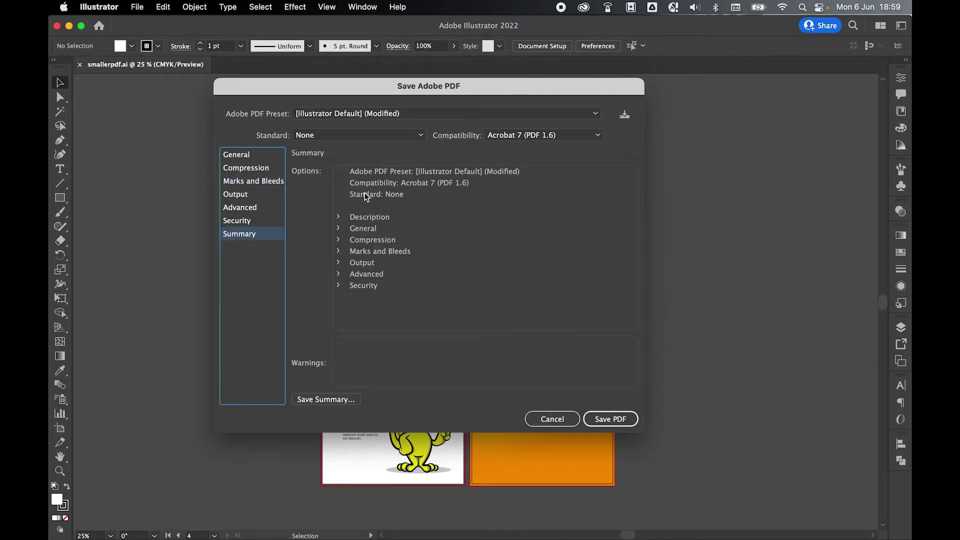
click(610, 422)
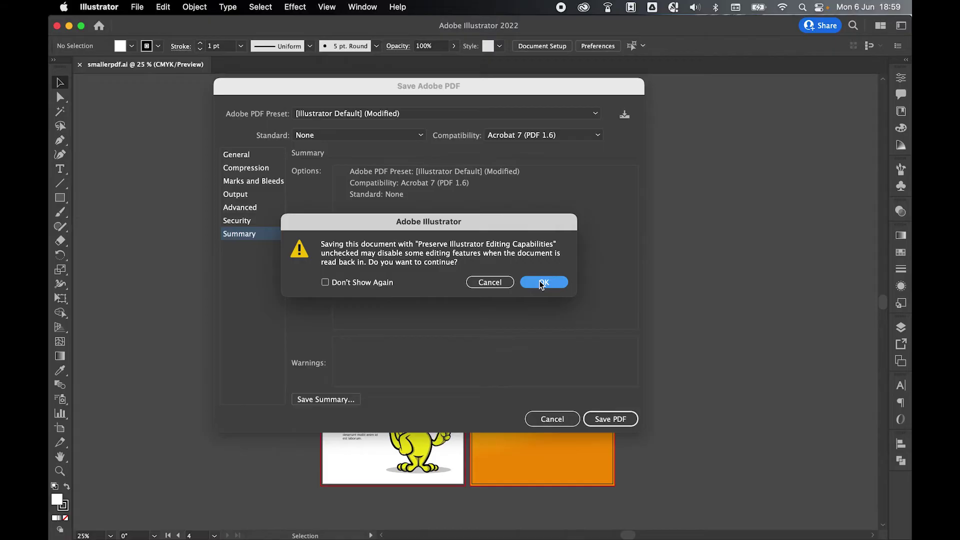
click(540, 282)
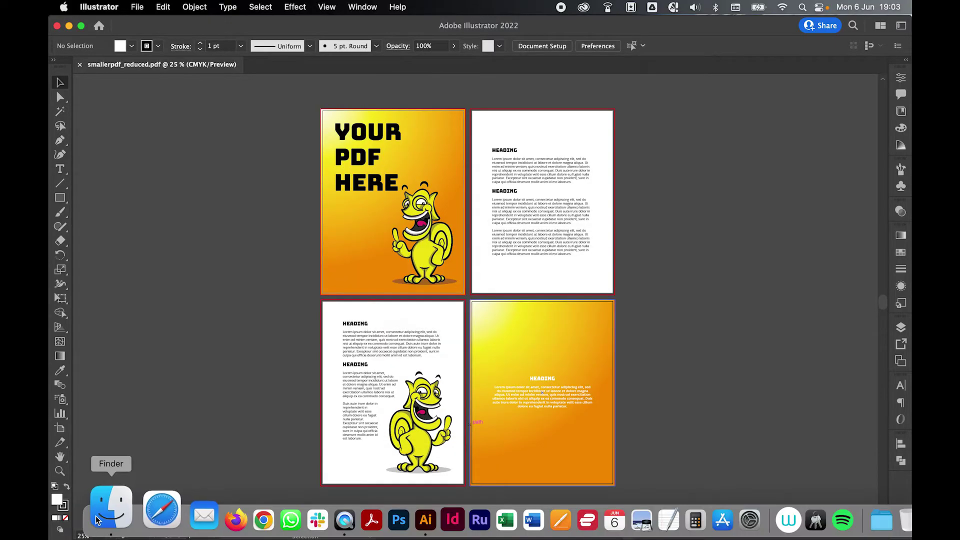
click(112, 507)
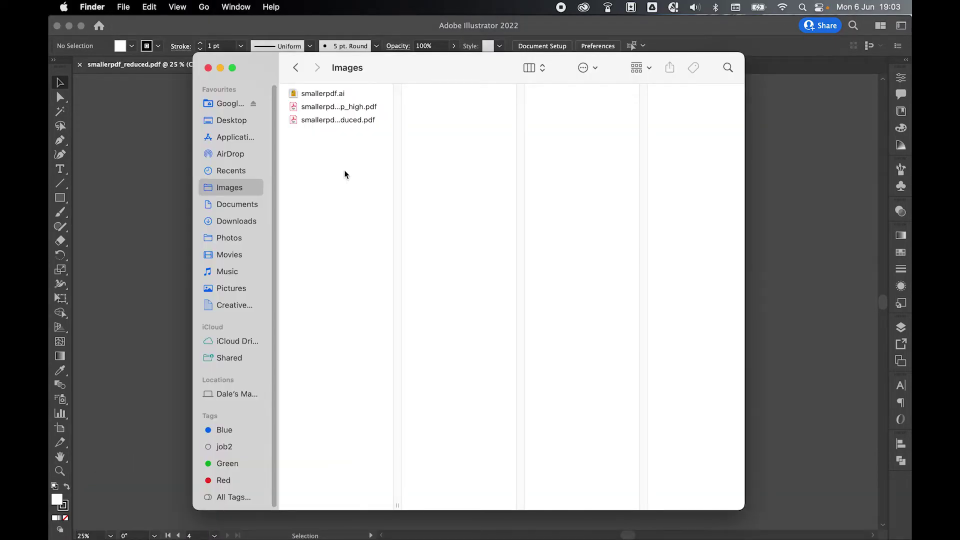
Compare sizes: smallerpdf.ai 1.7 MB, smallerpdfexp_high.pdf 1.2 MB, smallerpdf_reduced.pdf 182 KB.
click(349, 94)
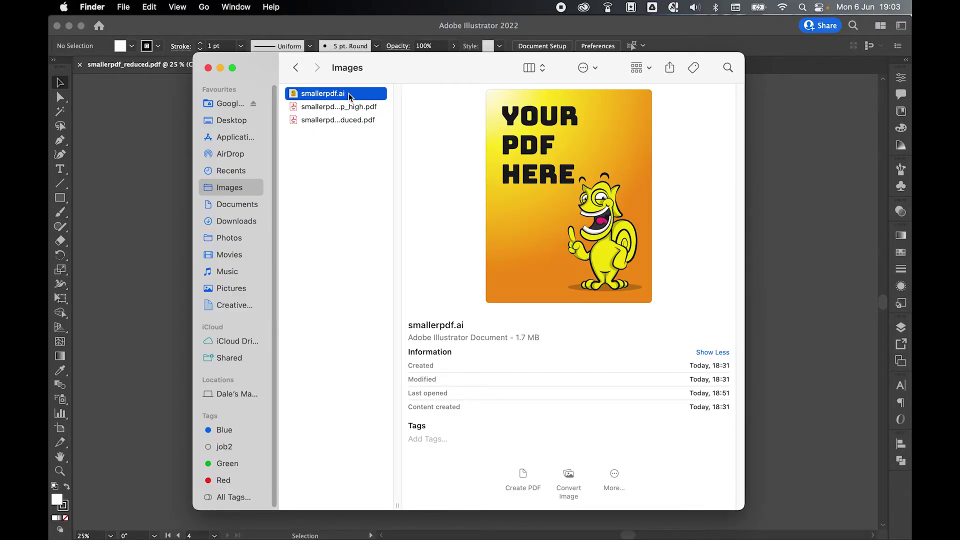
key(Down)
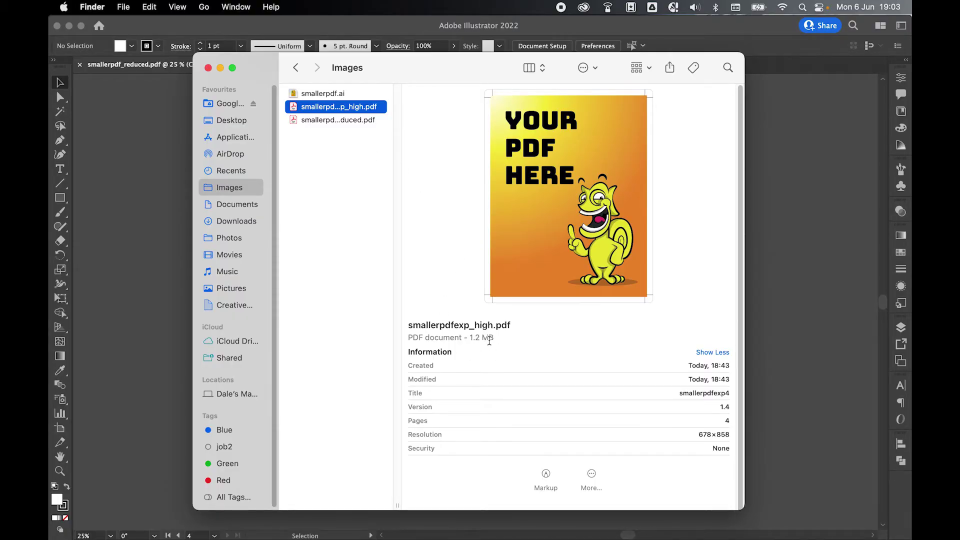
click(353, 121)
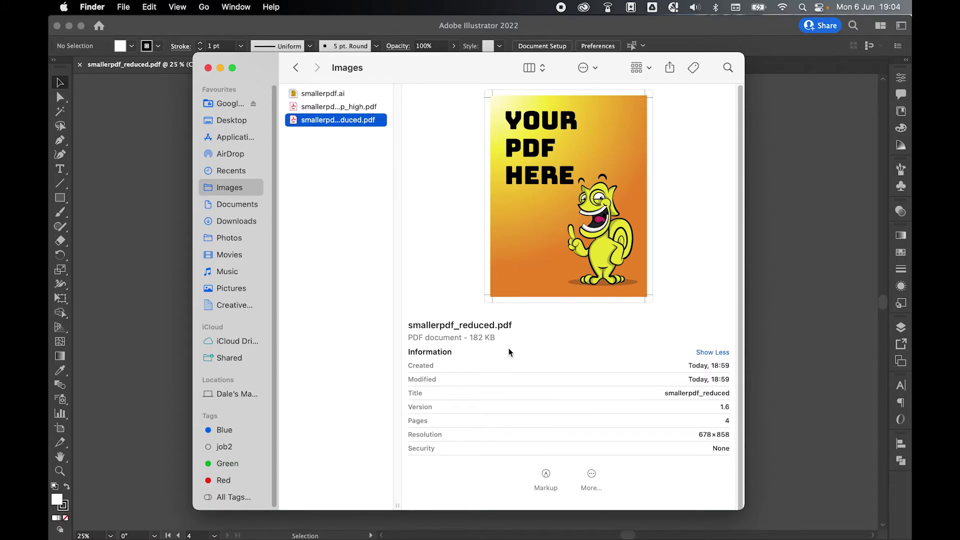